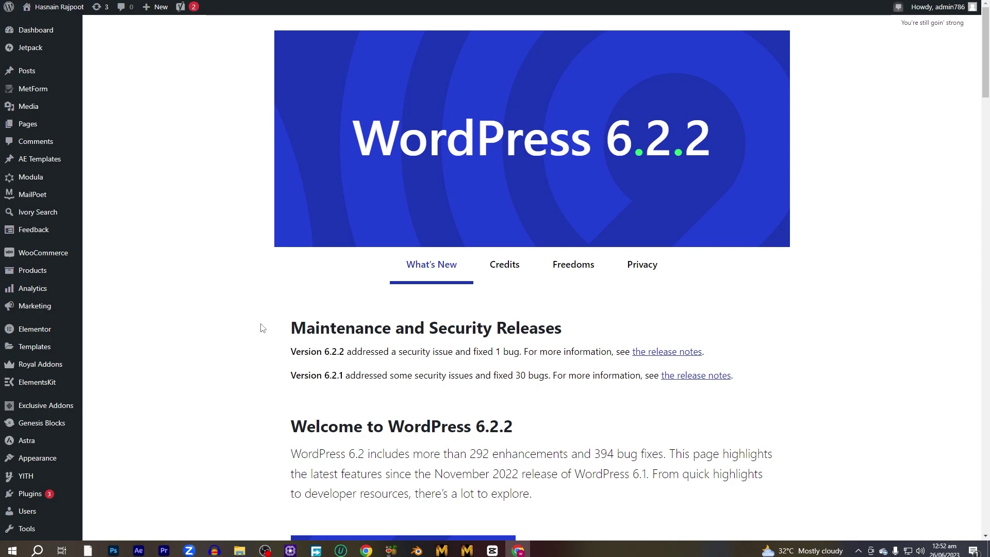
- Scroll the WordPress 6.2.2 welcome page and bring up the Plugins submenu in the sidebar
{"action": "scroll", "coordinate": [46, 347], "scroll_direction": "down", "scroll_amount": 2}
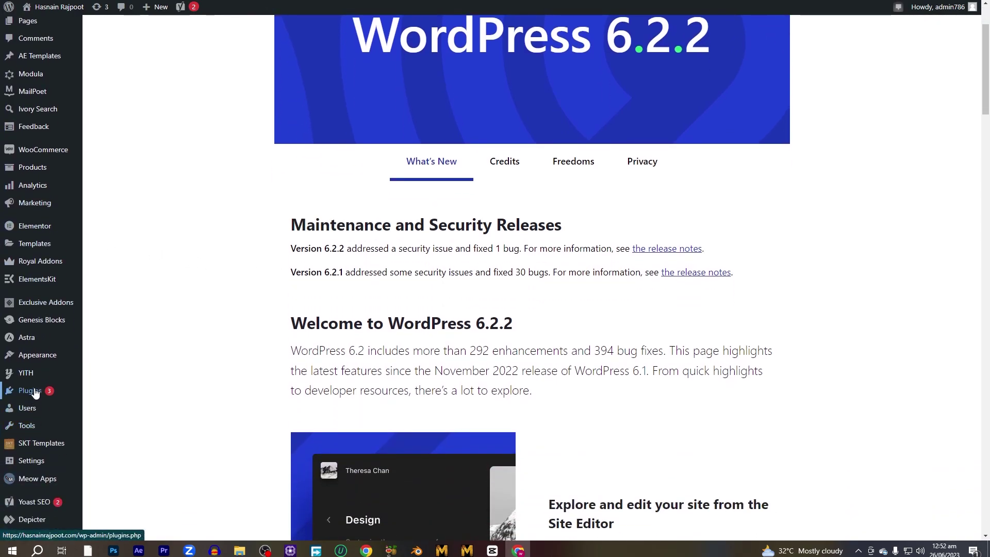
{"action": "mouse_move", "coordinate": [35, 393]}
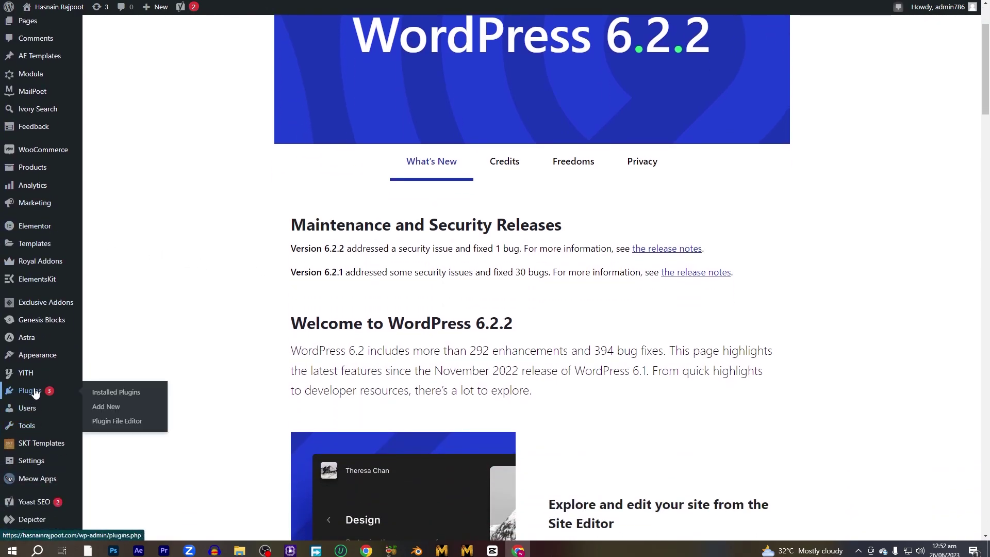
- Search the plugin directory for 'yith'
{"action": "left_click", "coordinate": [104, 410]}
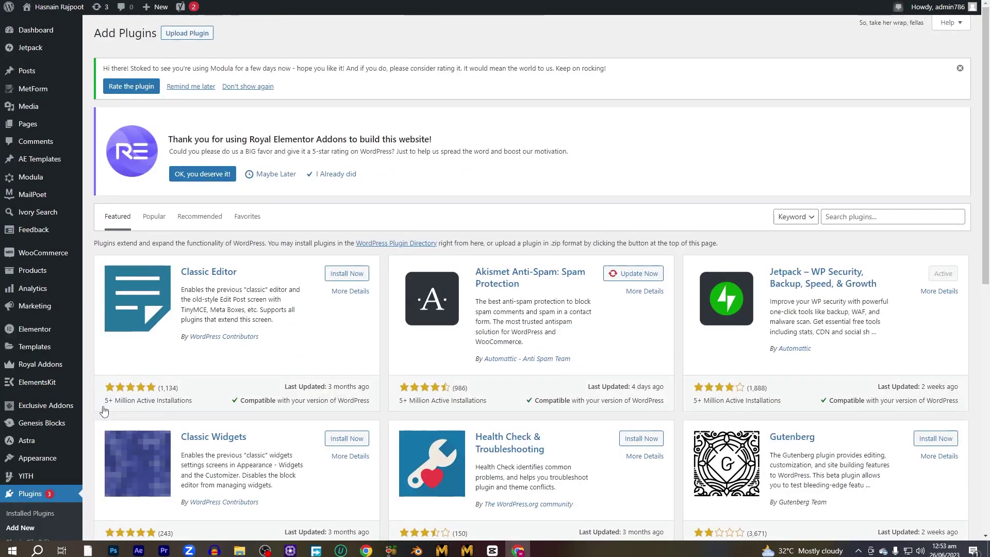
{"action": "left_click", "coordinate": [886, 218]}
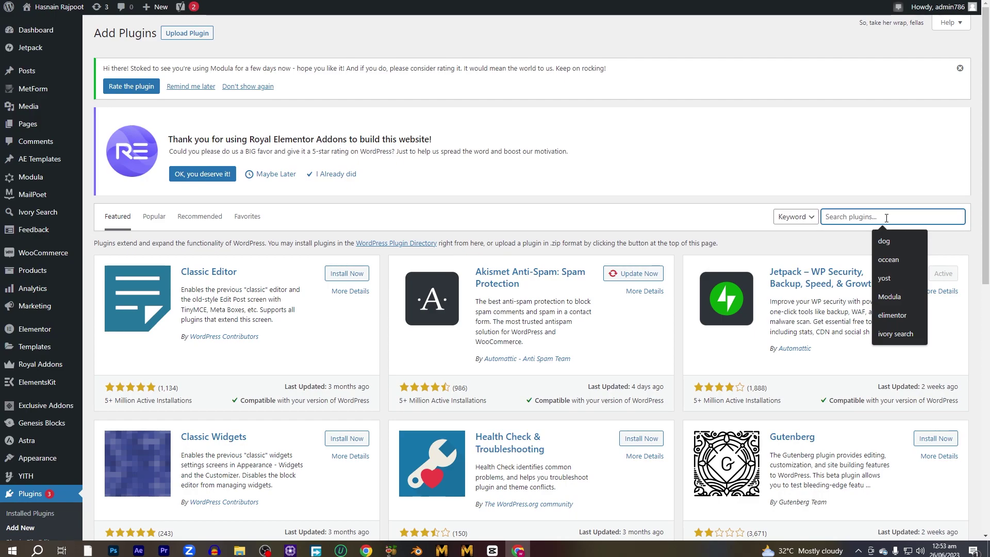
{"action": "type", "text": "yith"}
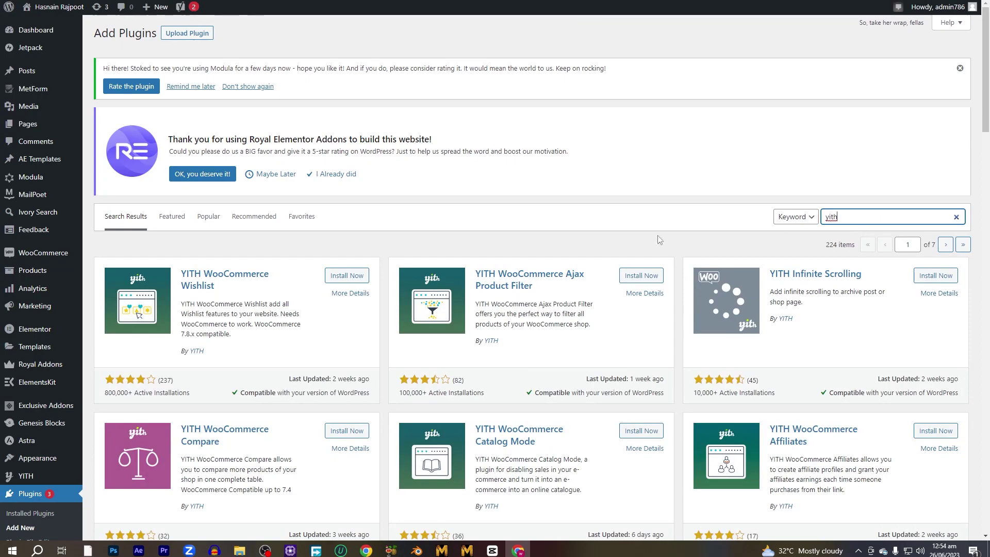
- Find the active YITH Order & Shipment Tracking plugin and open its settings from the YITH menu
{"action": "scroll", "coordinate": [581, 236], "scroll_direction": "down", "scroll_amount": 4}
{"action": "scroll", "coordinate": [581, 236], "scroll_direction": "down", "scroll_amount": 2}
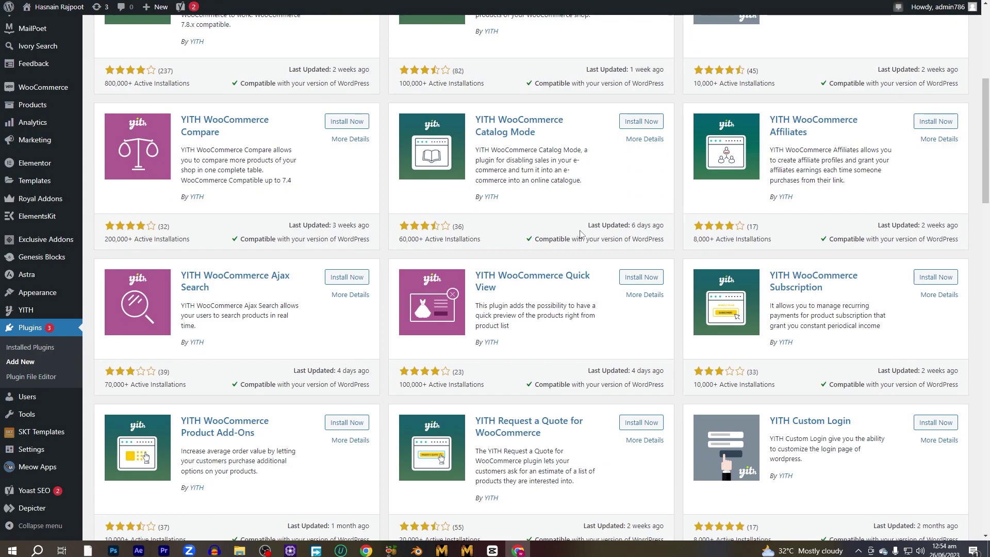
{"action": "scroll", "coordinate": [582, 234], "scroll_direction": "down", "scroll_amount": 7}
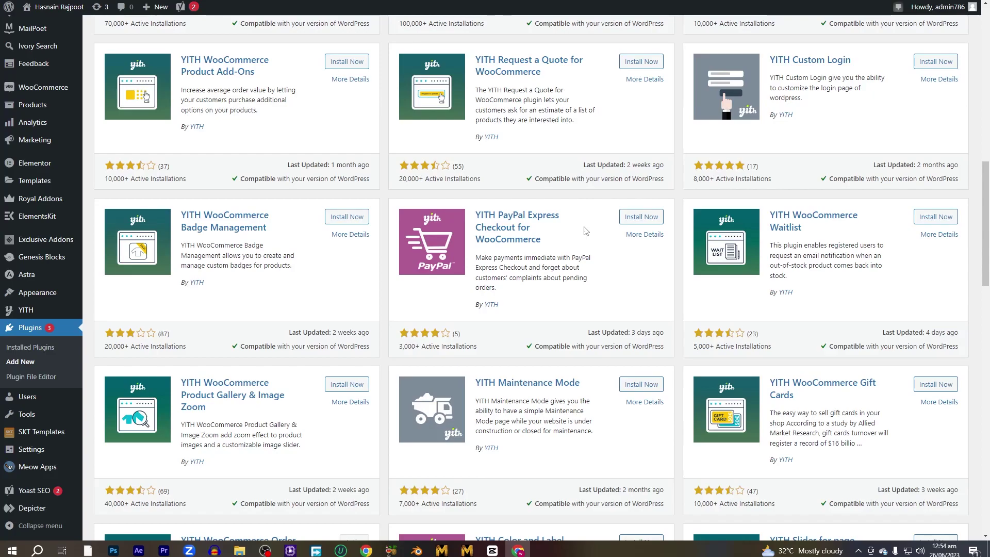
{"action": "scroll", "coordinate": [585, 230], "scroll_direction": "down", "scroll_amount": 3}
{"action": "scroll", "coordinate": [586, 230], "scroll_direction": "down", "scroll_amount": 1}
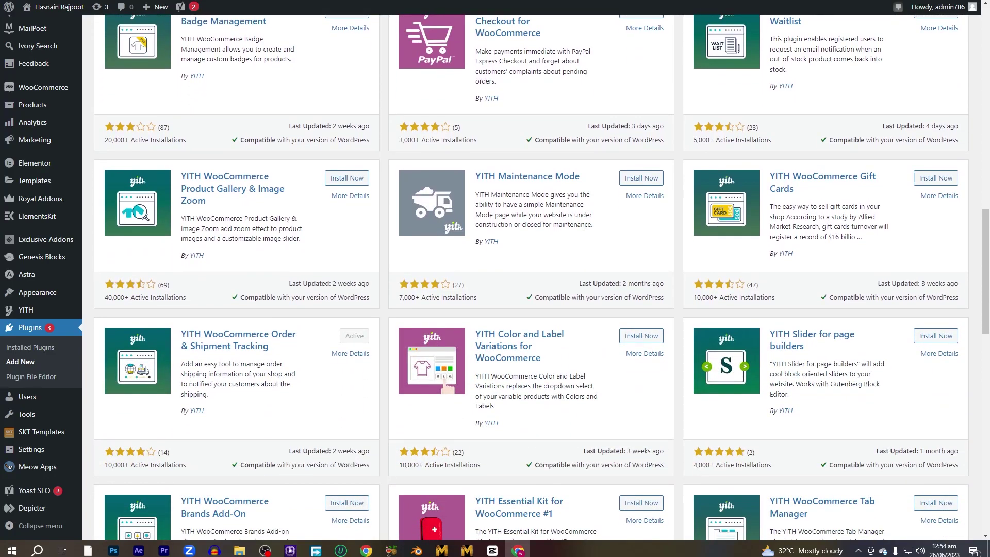
{"action": "scroll", "coordinate": [584, 227], "scroll_direction": "down", "scroll_amount": 2}
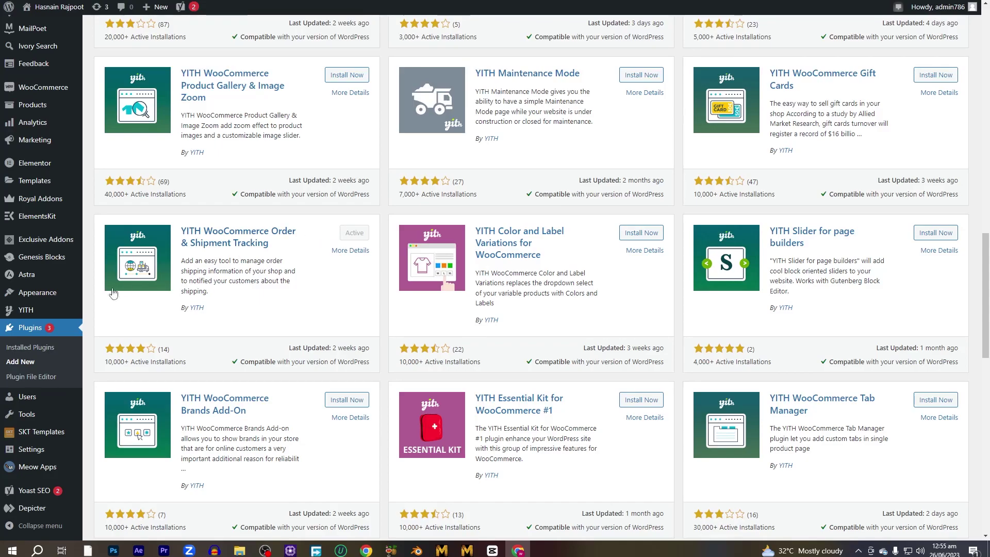
{"action": "mouse_move", "coordinate": [14, 315]}
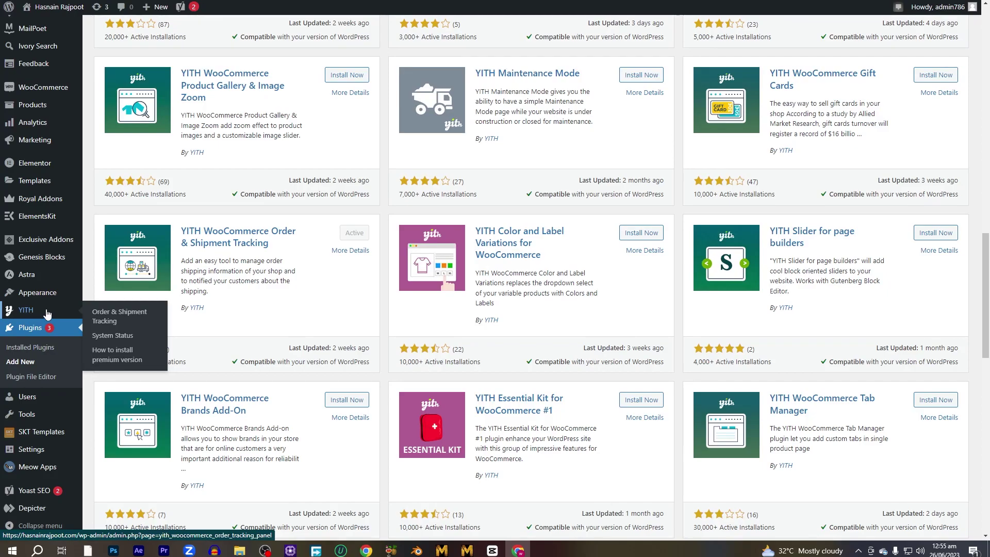
{"action": "left_click", "coordinate": [131, 321]}
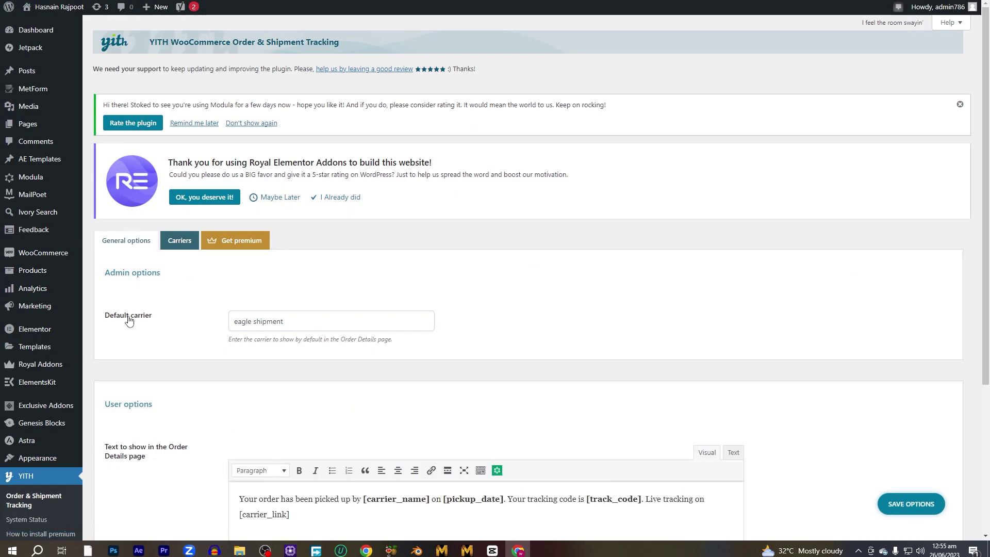
- Confirm the default carrier reads 'eagle shipment' and save the tracking general options
{"action": "scroll", "coordinate": [188, 289], "scroll_direction": "down", "scroll_amount": 1}
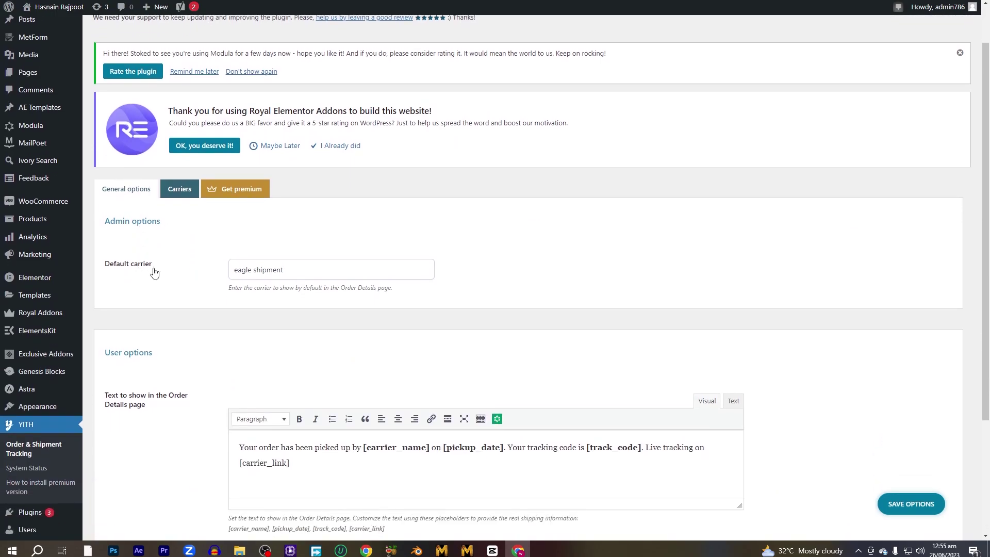
{"action": "double_click", "coordinate": [297, 268]}
{"action": "key", "text": "ctrl+a"}
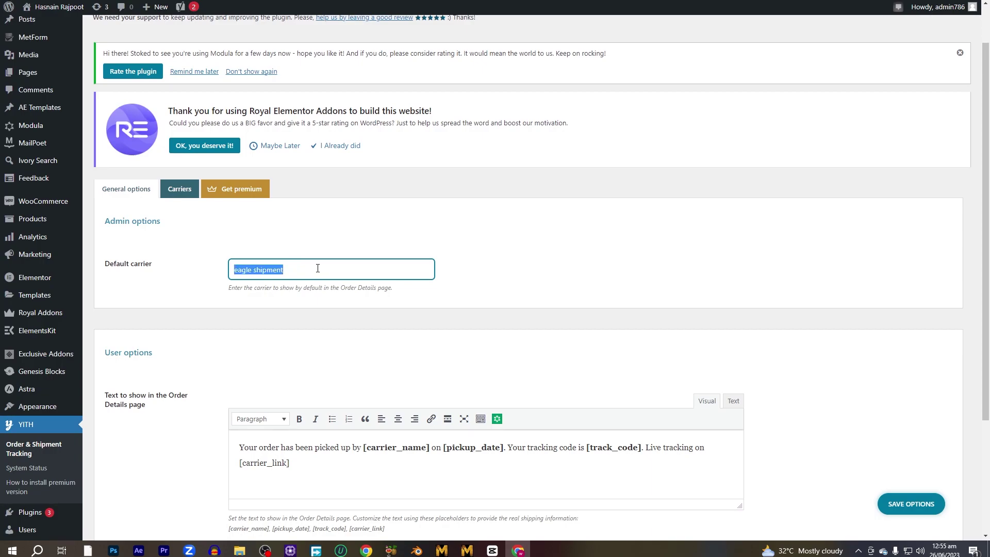
{"action": "scroll", "coordinate": [348, 329], "scroll_direction": "down", "scroll_amount": 2}
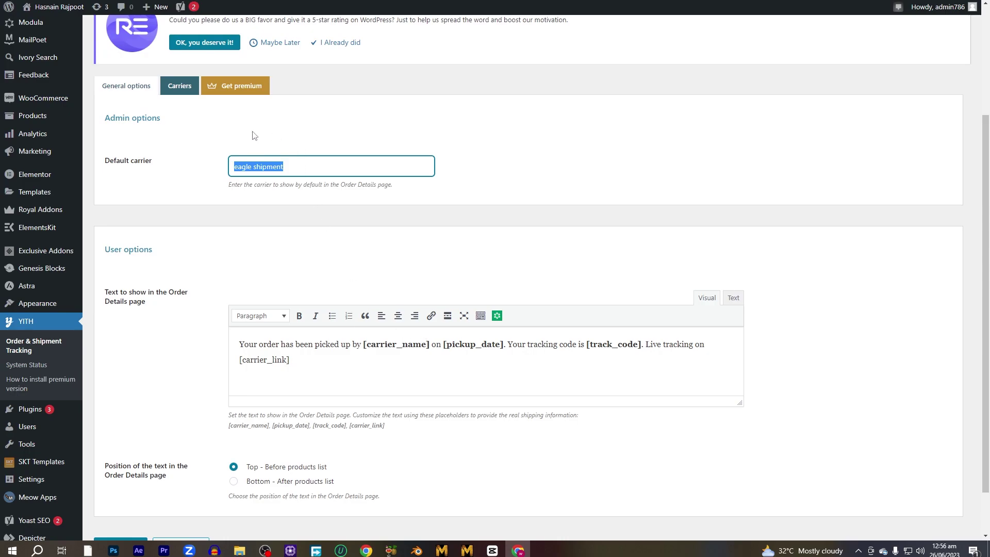
{"action": "left_click", "coordinate": [238, 169]}
{"action": "scroll", "coordinate": [191, 126], "scroll_direction": "down", "scroll_amount": 1}
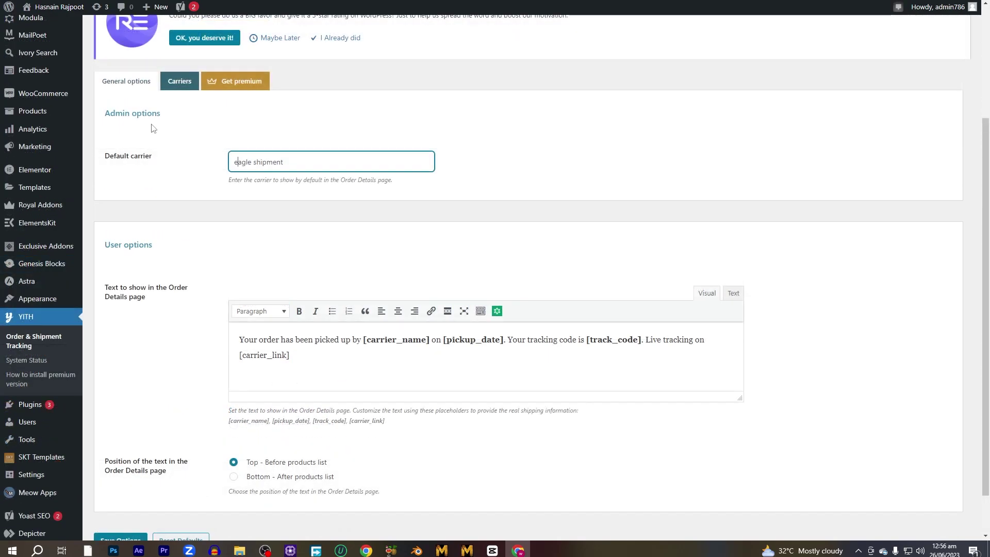
{"action": "scroll", "coordinate": [506, 354], "scroll_direction": "down", "scroll_amount": 1}
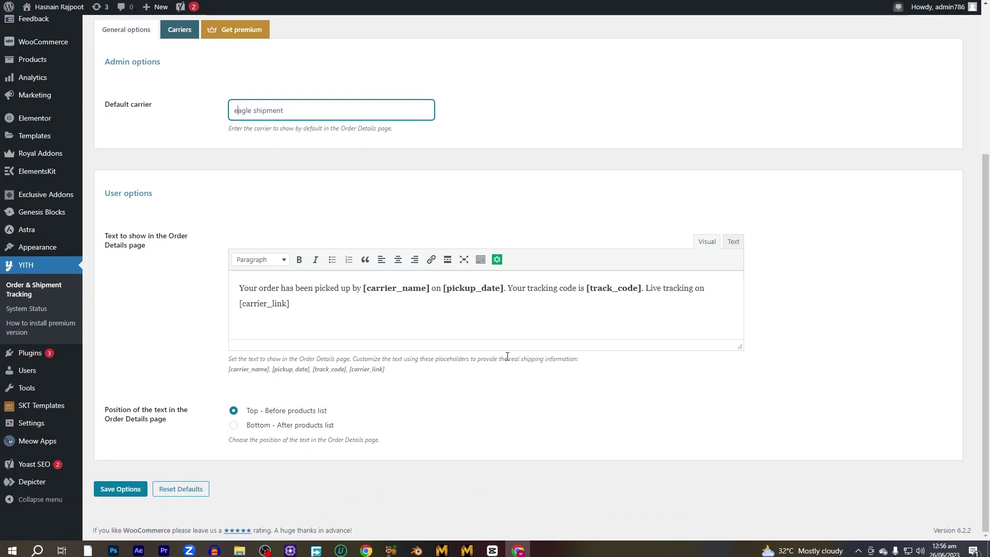
{"action": "scroll", "coordinate": [506, 358], "scroll_direction": "up", "scroll_amount": 4}
{"action": "left_click", "coordinate": [913, 508]}
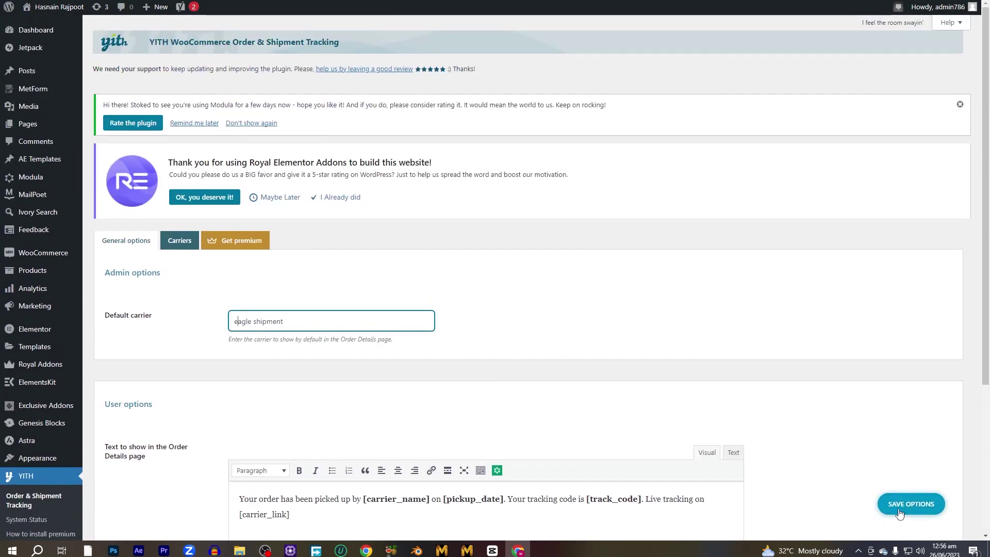
{"action": "left_click", "coordinate": [905, 510]}
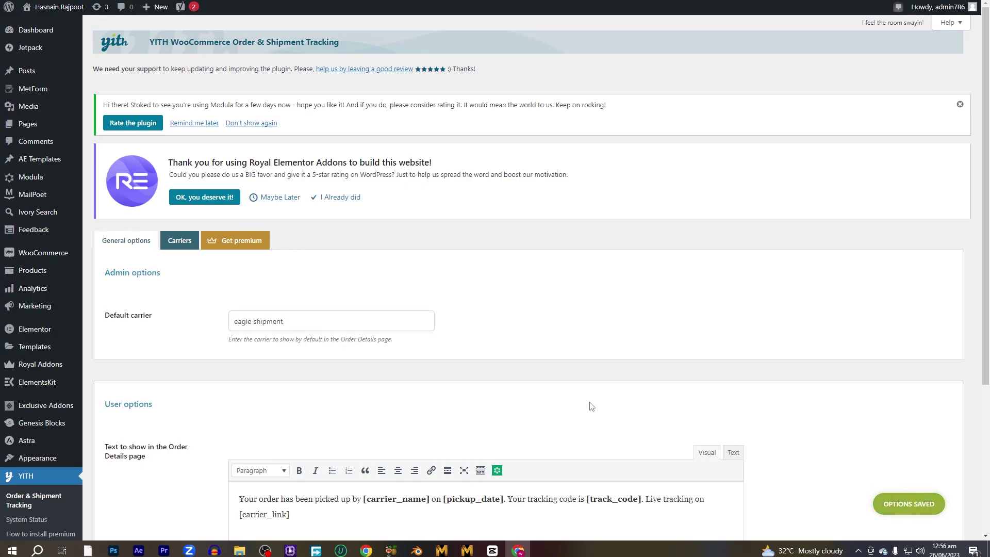
{"action": "scroll", "coordinate": [594, 396], "scroll_direction": "down", "scroll_amount": 3}
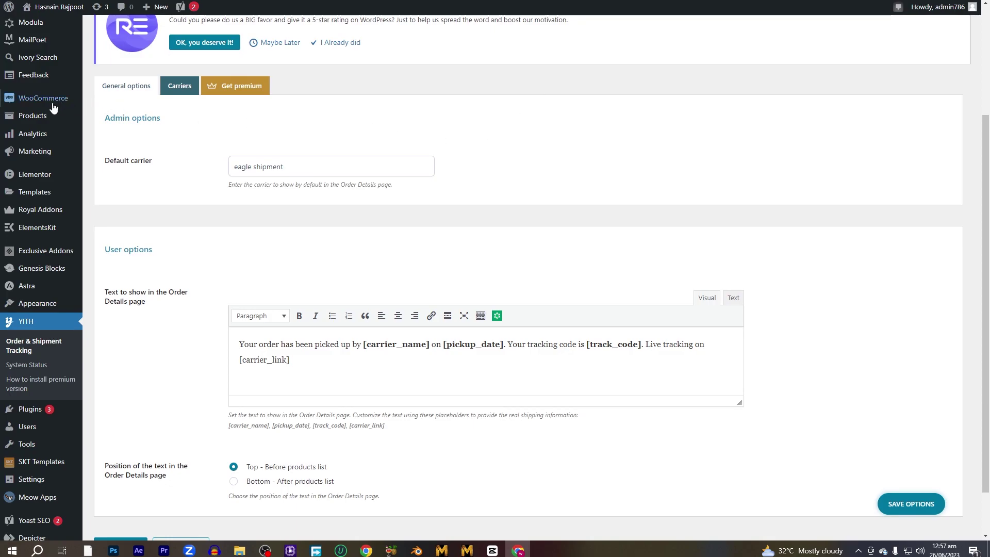
- Open WooCommerce > Orders to list existing orders #603 and #600
{"action": "mouse_move", "coordinate": [40, 102]}
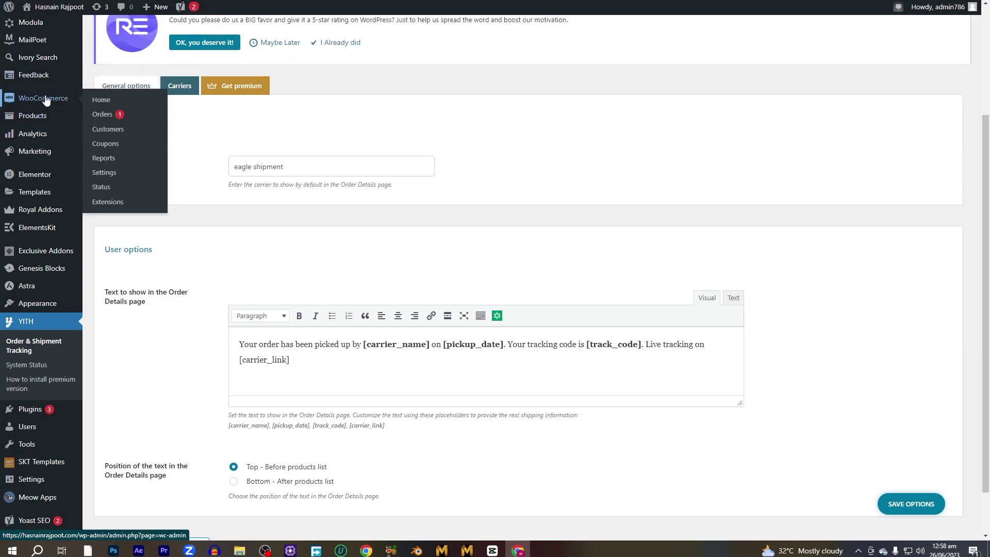
{"action": "left_click", "coordinate": [103, 115]}
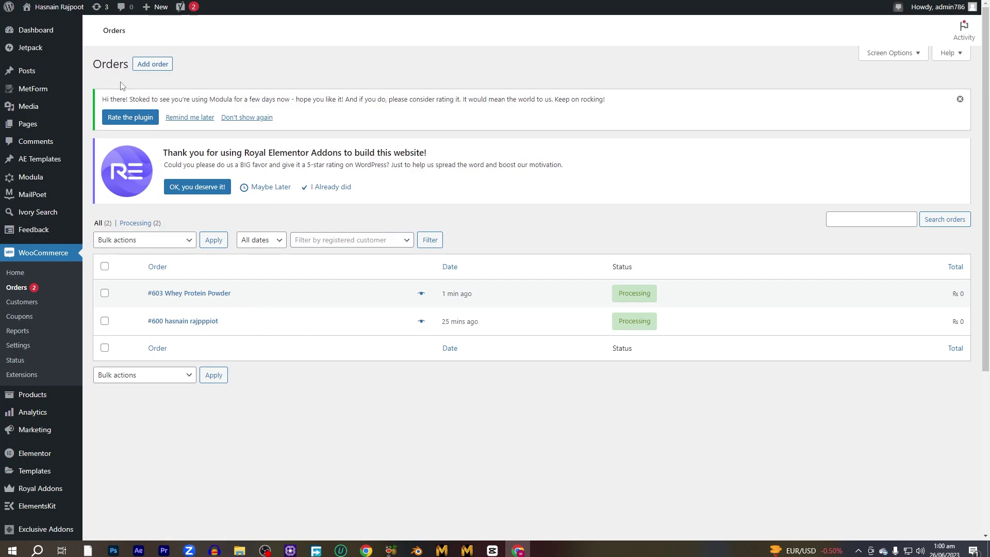
- Start new order #604 and switch on 'Order picked up by Carrier'
{"action": "left_click", "coordinate": [154, 68]}
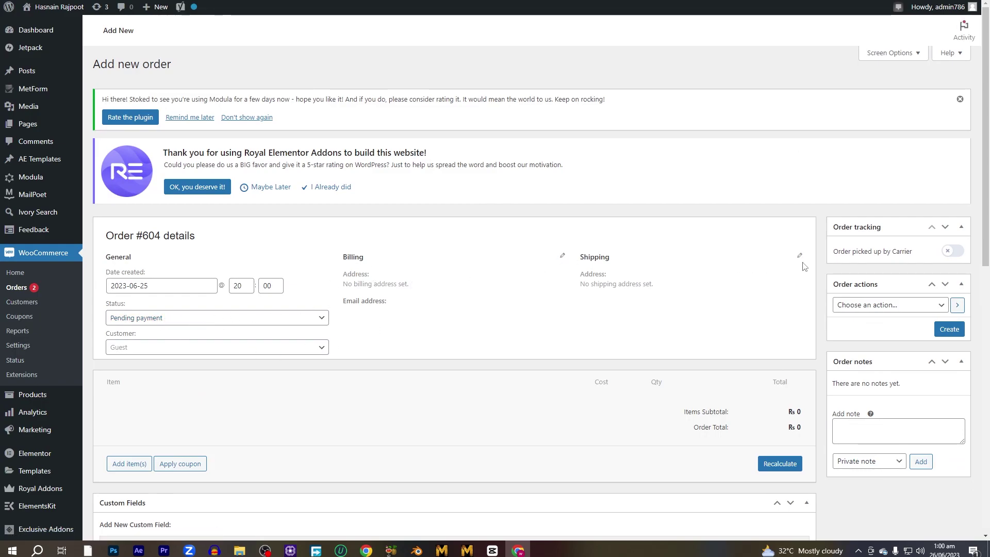
{"action": "scroll", "coordinate": [232, 316], "scroll_direction": "down", "scroll_amount": 1}
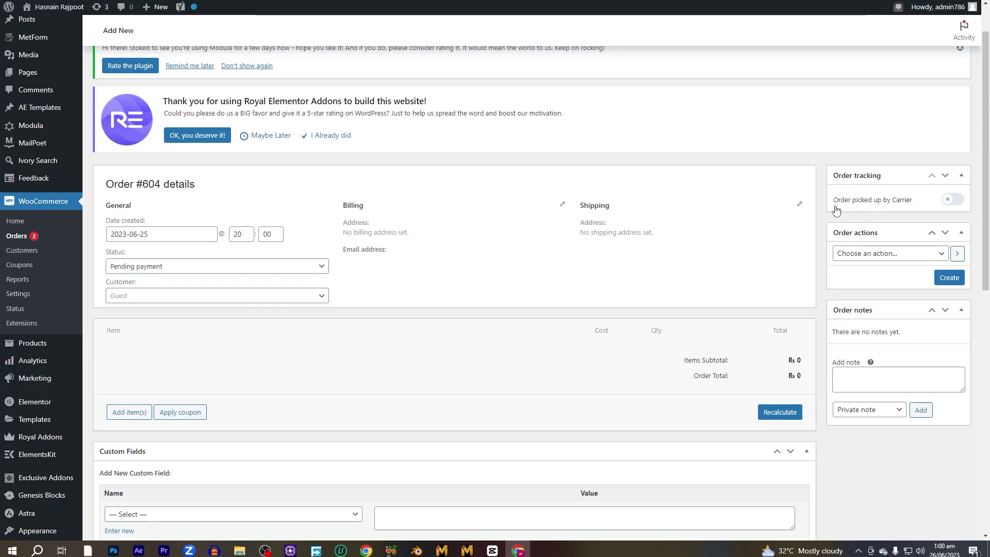
{"action": "left_click", "coordinate": [948, 201]}
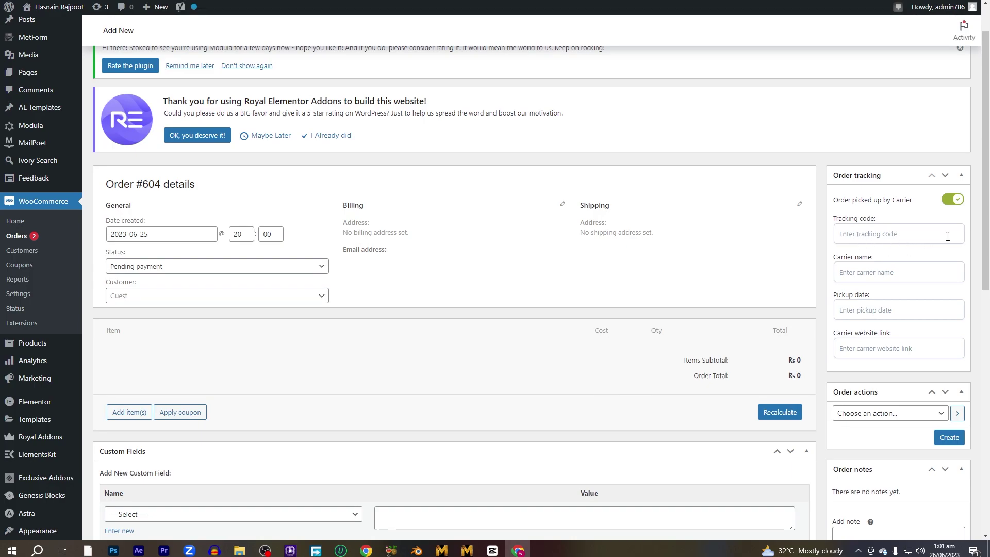
- Set the order's pickup date to 2023-06-15 in the Order tracking box
{"action": "left_click", "coordinate": [880, 275]}
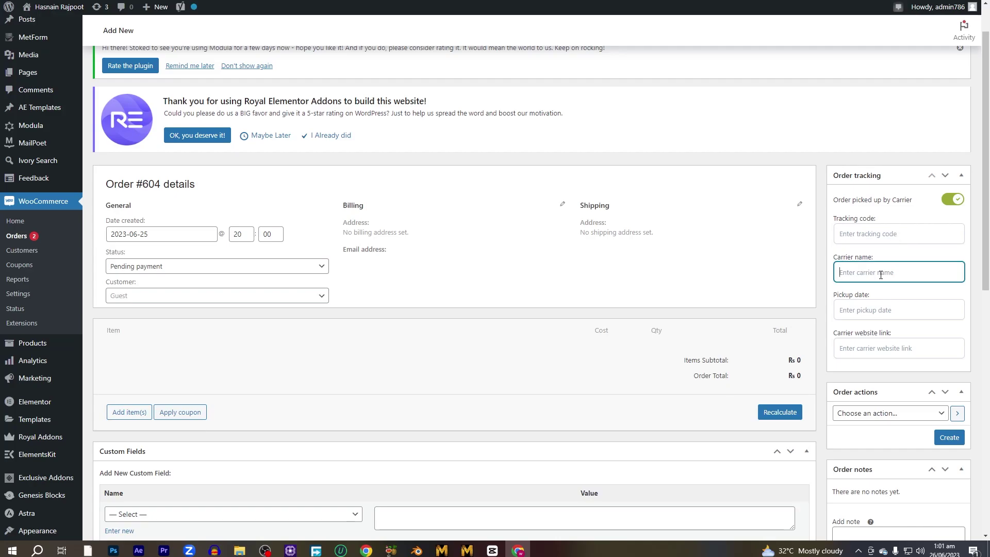
{"action": "left_click", "coordinate": [883, 310]}
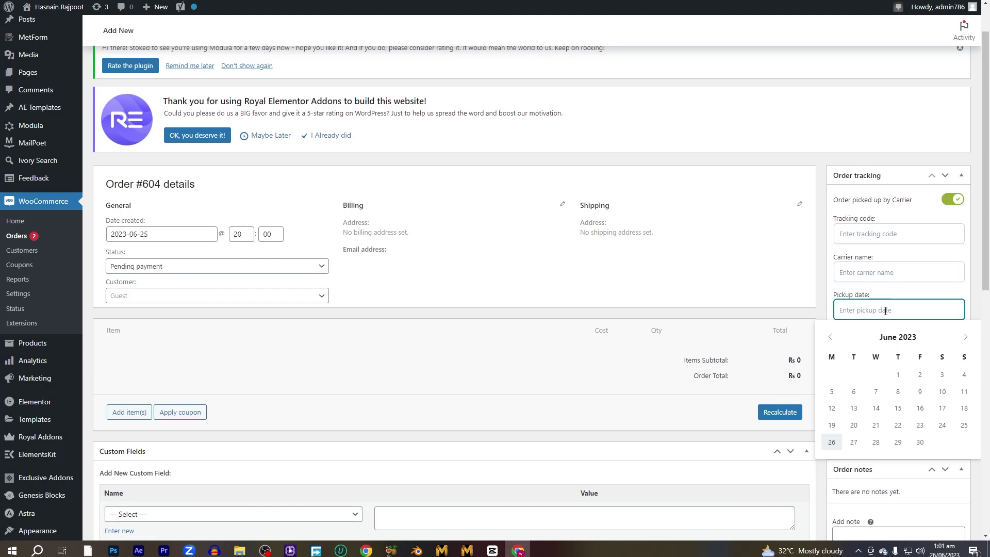
{"action": "left_click", "coordinate": [897, 408]}
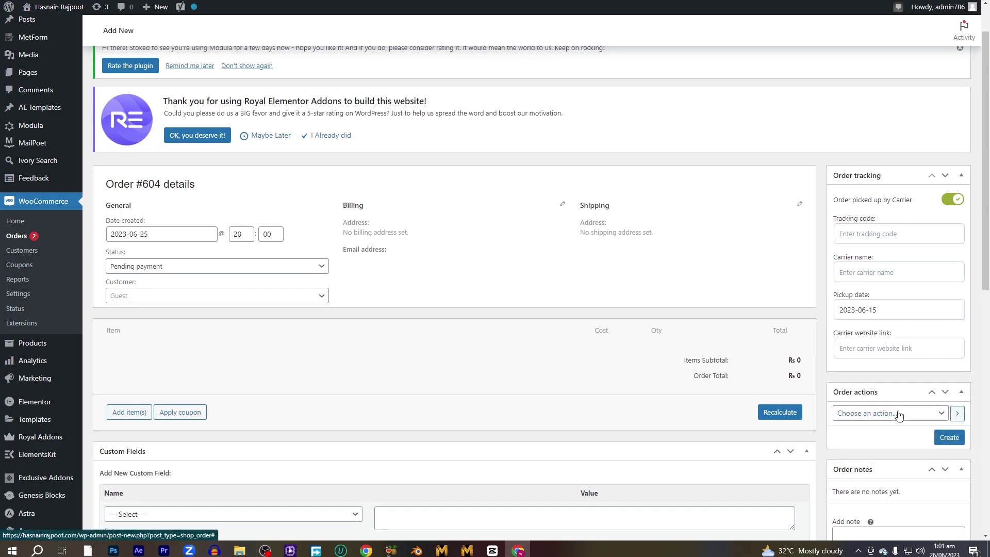
{"action": "left_click", "coordinate": [874, 348]}
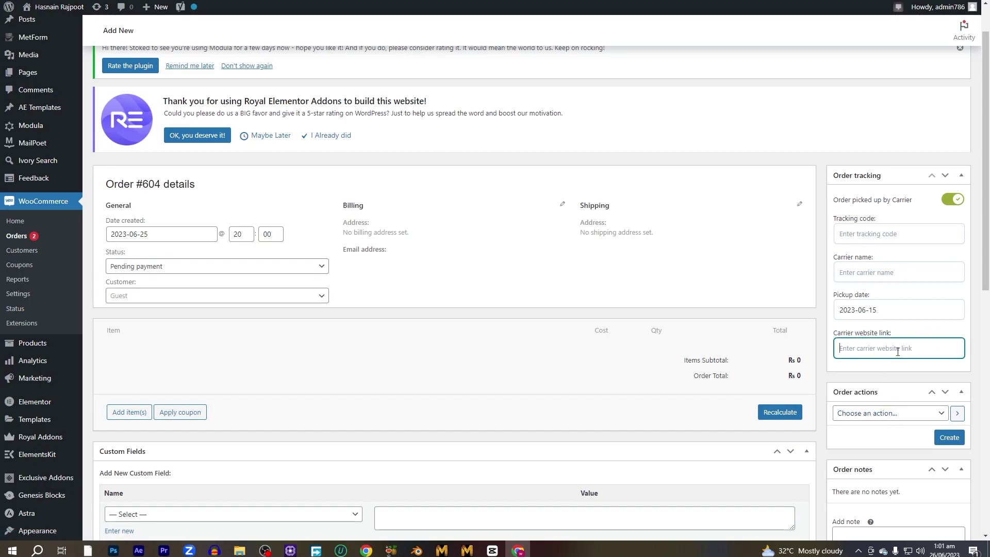
{"action": "left_click", "coordinate": [976, 344]}
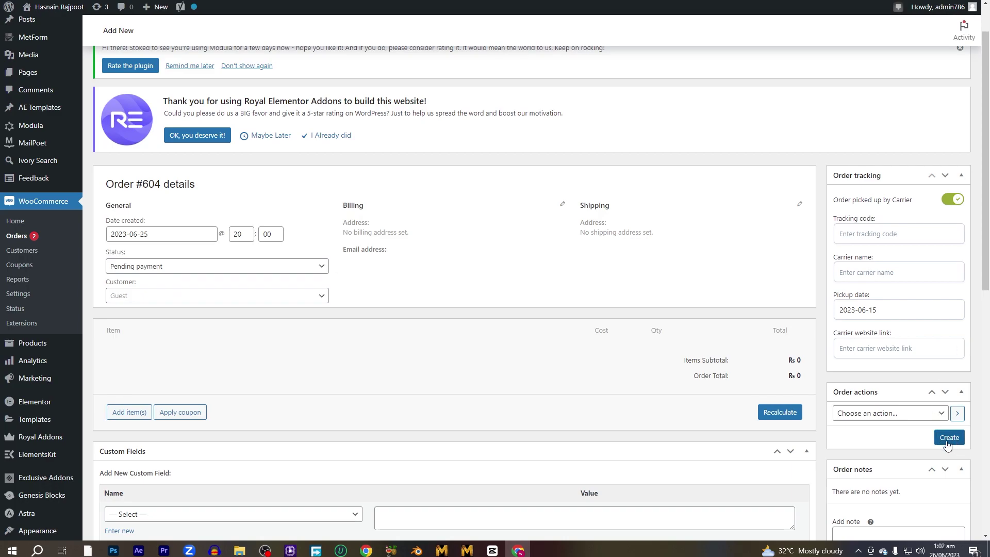
- Enter tracking code 489456465, carrier Eagle shipment and the carrier website link, then create the order
{"action": "left_click", "coordinate": [877, 236]}
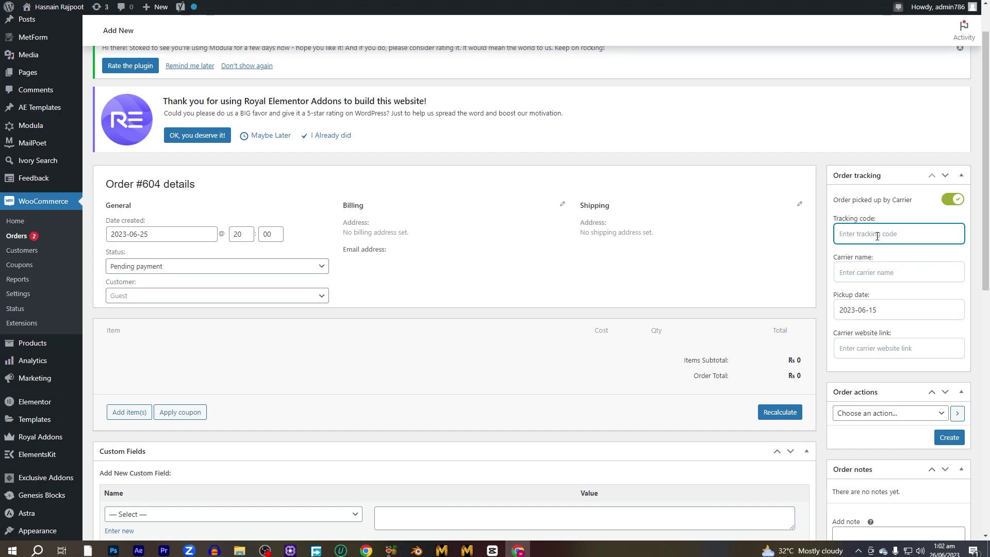
{"action": "type", "text": "489456465"}
{"action": "left_click", "coordinate": [869, 272]}
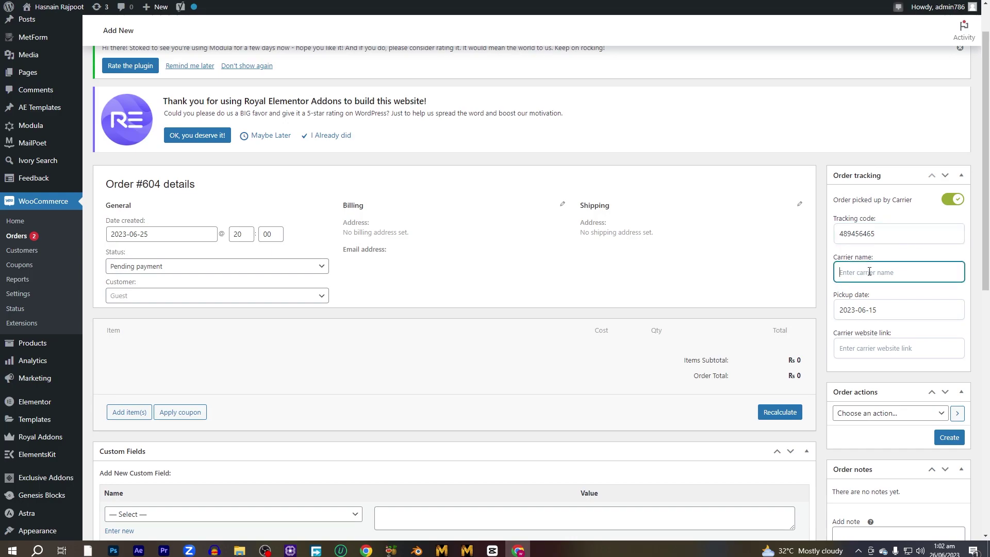
{"action": "type", "text": "Eagle s"}
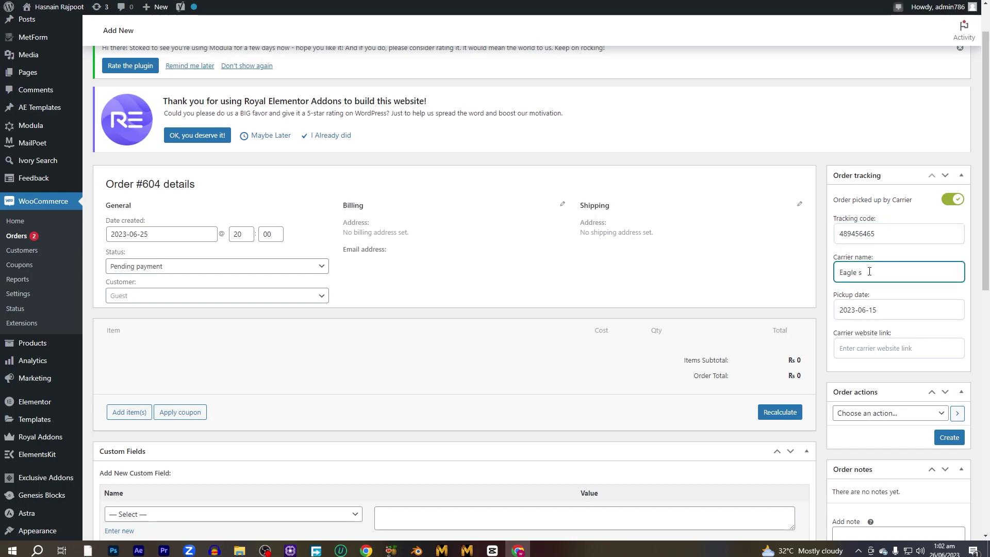
{"action": "type", "text": "hipment"}
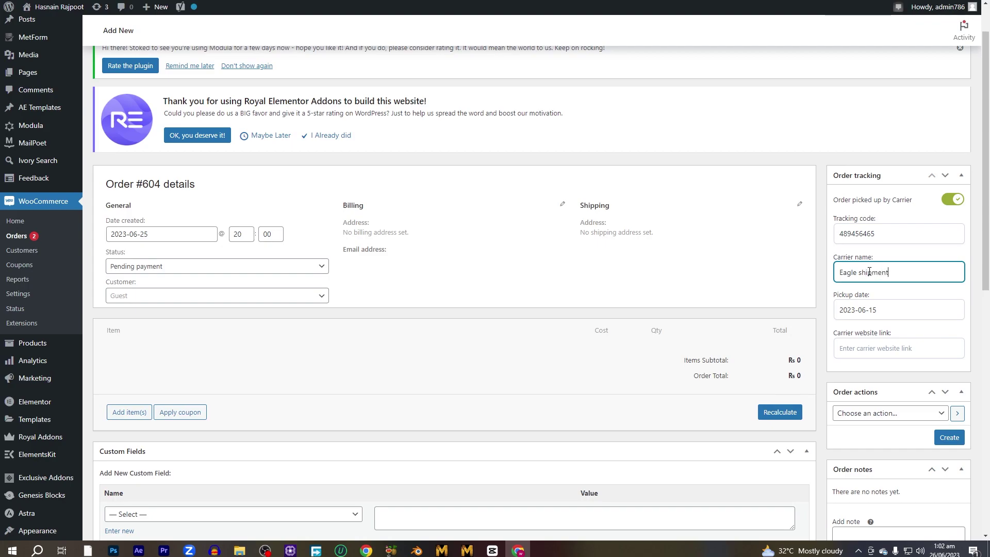
{"action": "left_click", "coordinate": [903, 347]}
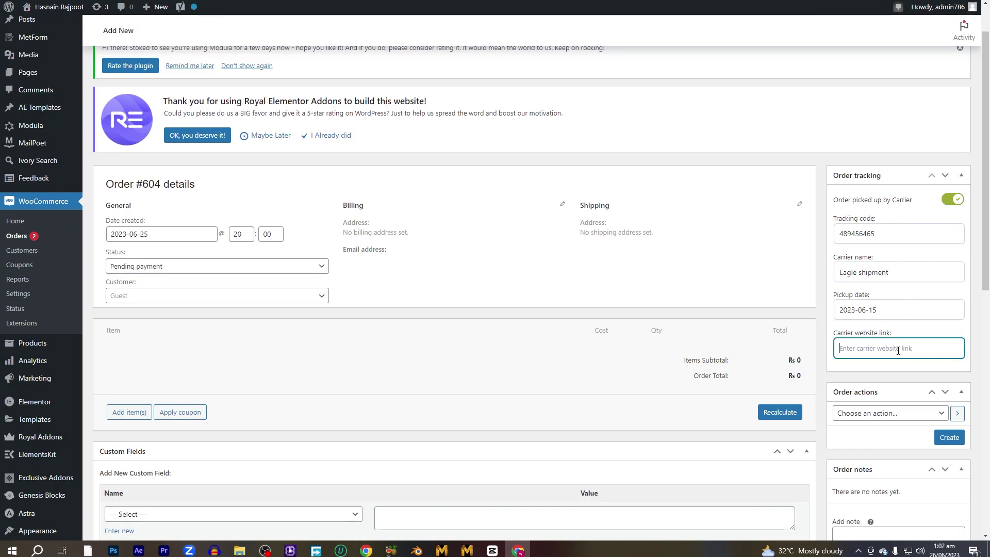
{"action": "type", "text": "www."}
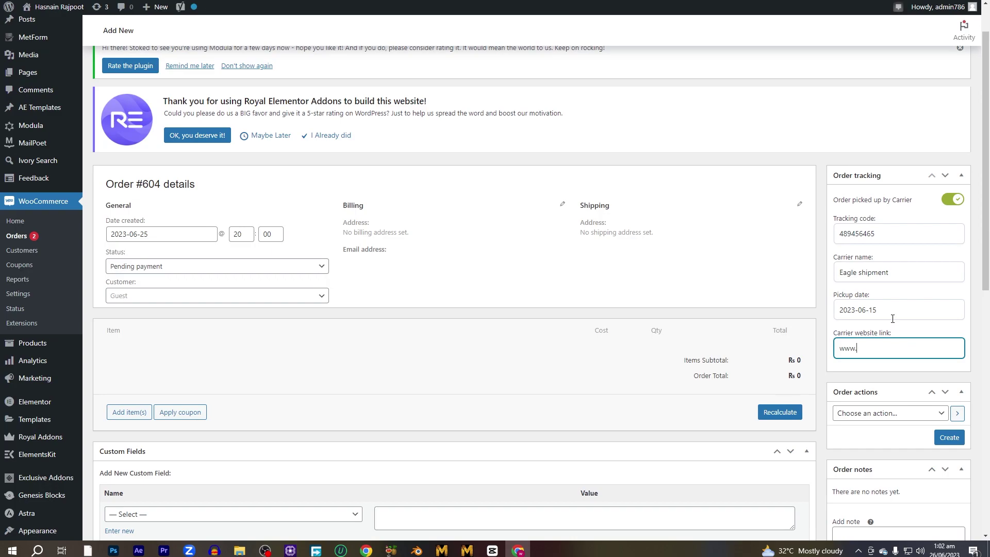
{"action": "type", "text": "hasnain"}
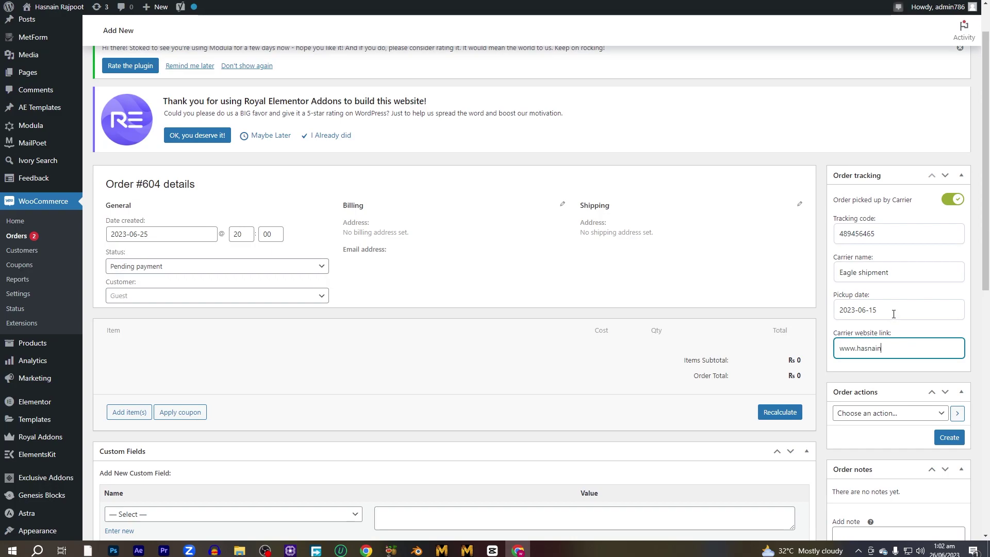
{"action": "type", "text": "raj"}
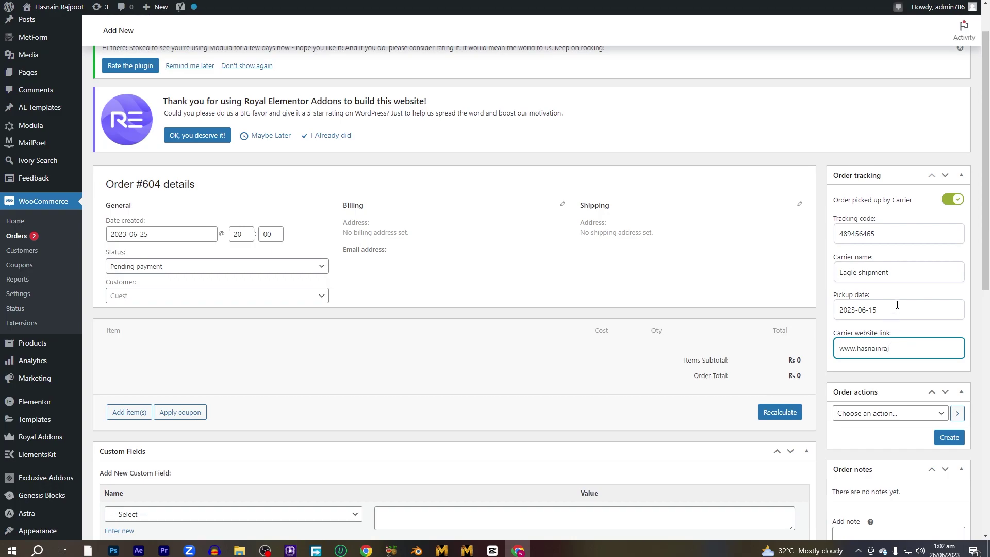
{"action": "type", "text": "poot."}
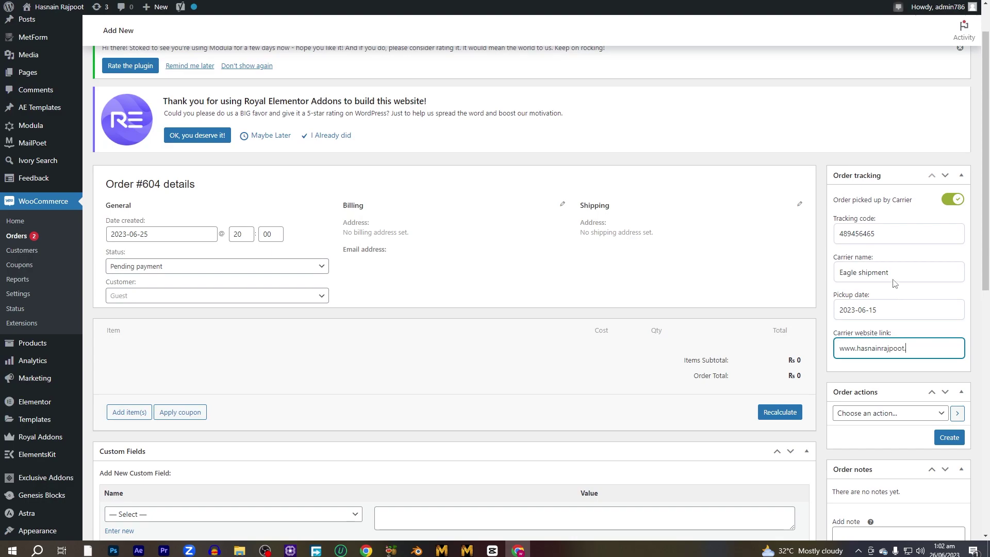
{"action": "type", "text": "com"}
{"action": "left_click", "coordinate": [947, 443]}
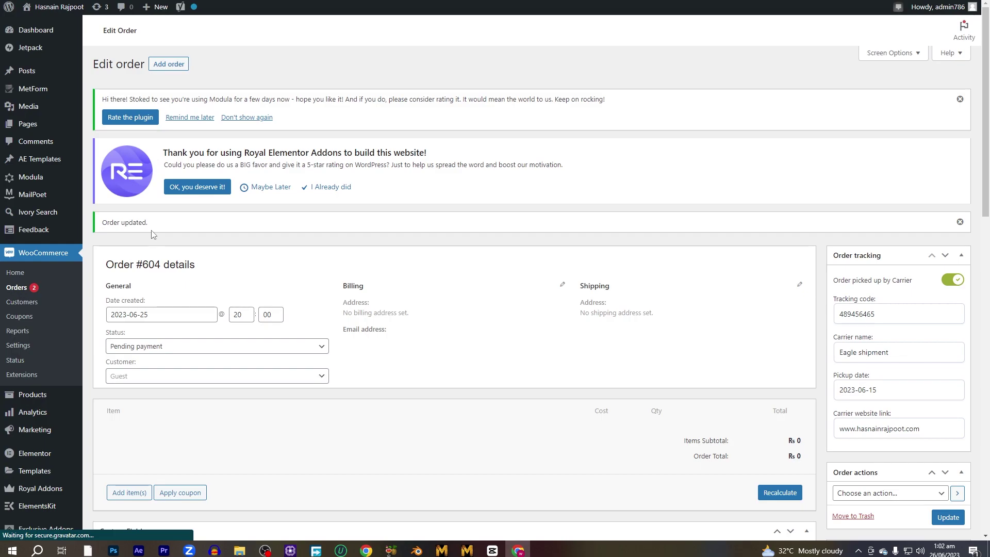
- Go back to WooCommerce > Orders, where #604 shows as Pending payment
{"action": "left_click", "coordinate": [28, 291]}
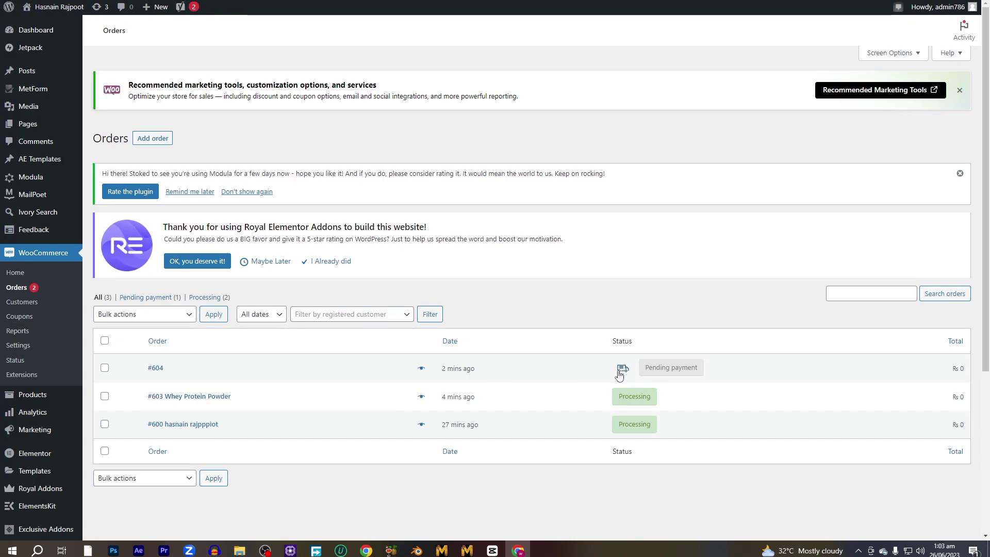
- Show #604's tracking tooltip: picked up by Eagle shipment on June 15, 2023, code 489456465
{"action": "mouse_move", "coordinate": [622, 371]}
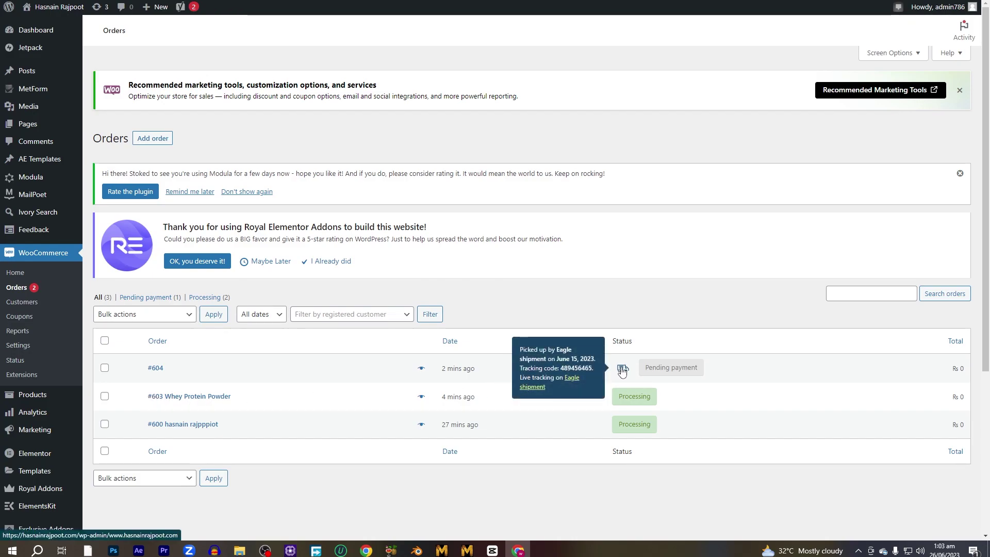